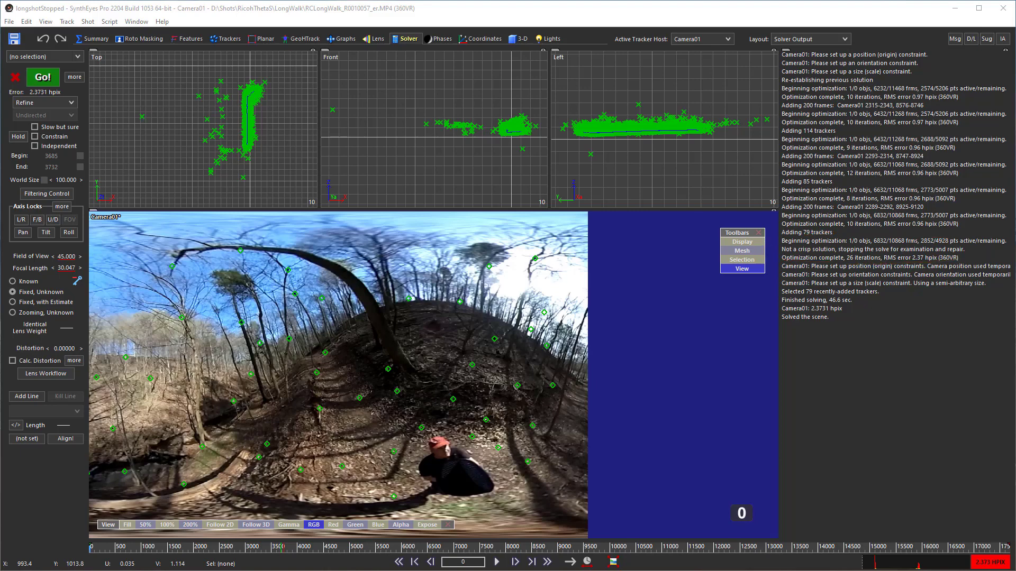
- Open the graph editor and plot Camera01's Solved channel with its Solved Path curves hidden
click(341, 39)
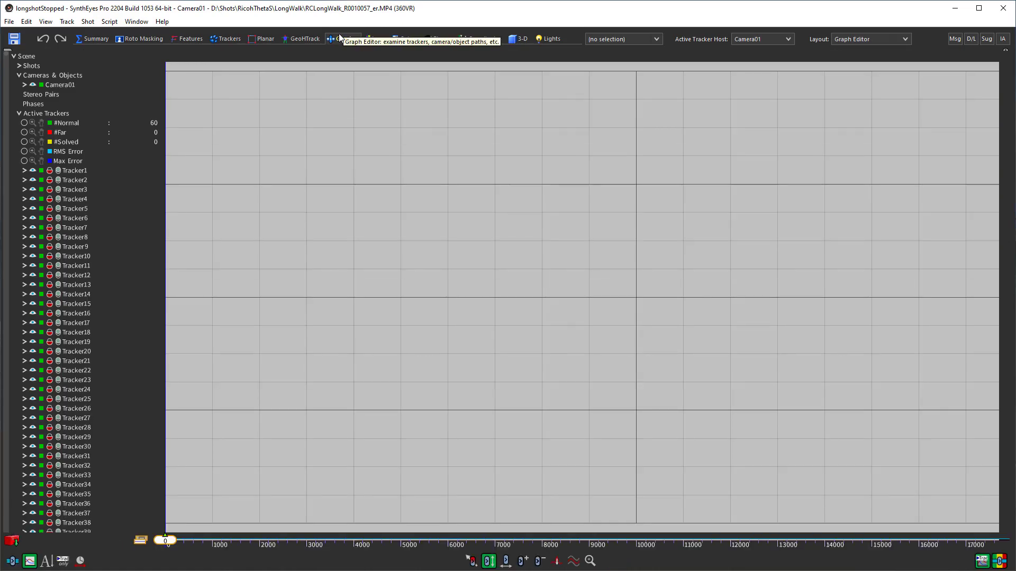
click(24, 85)
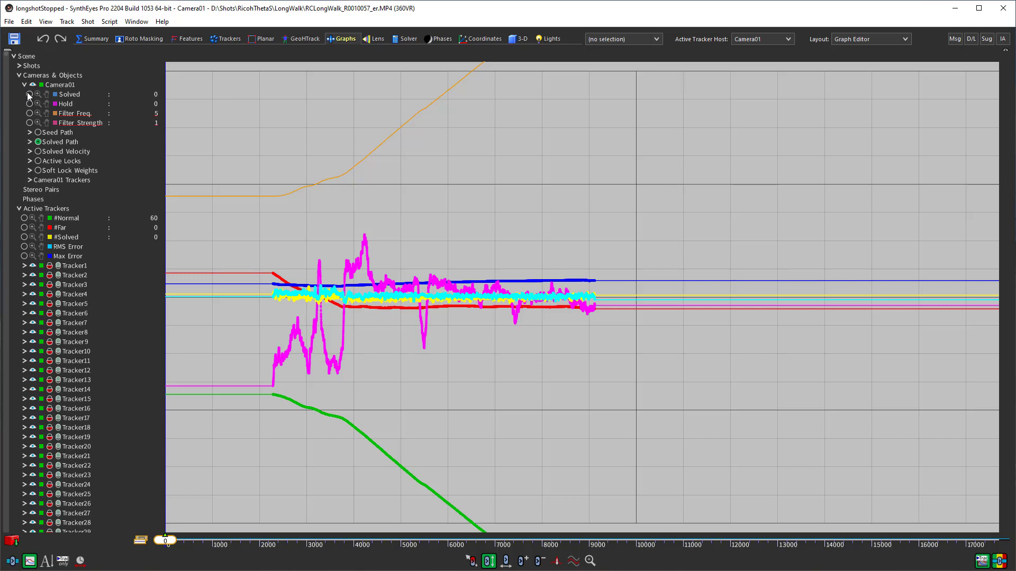
click(29, 93)
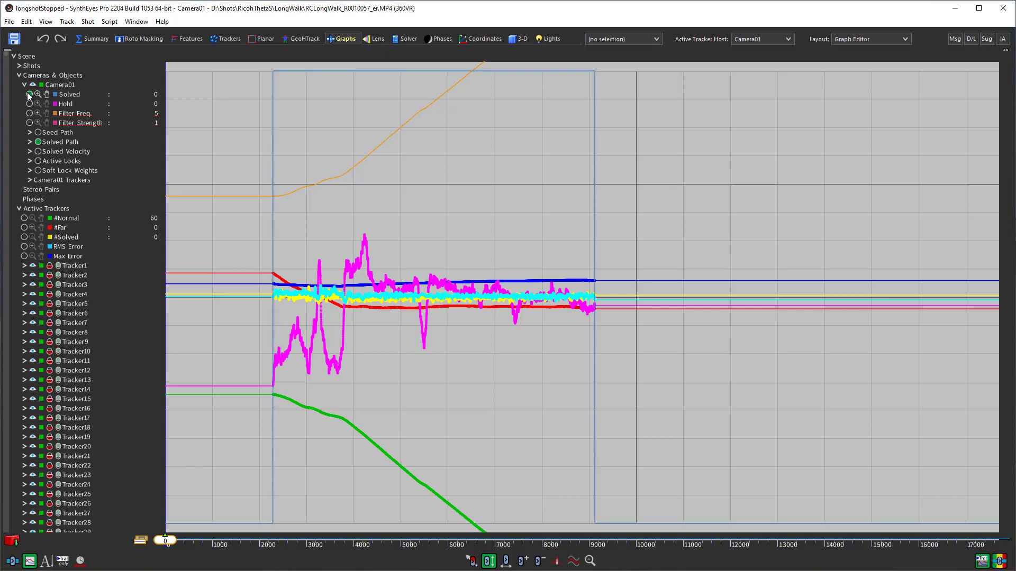
click(38, 142)
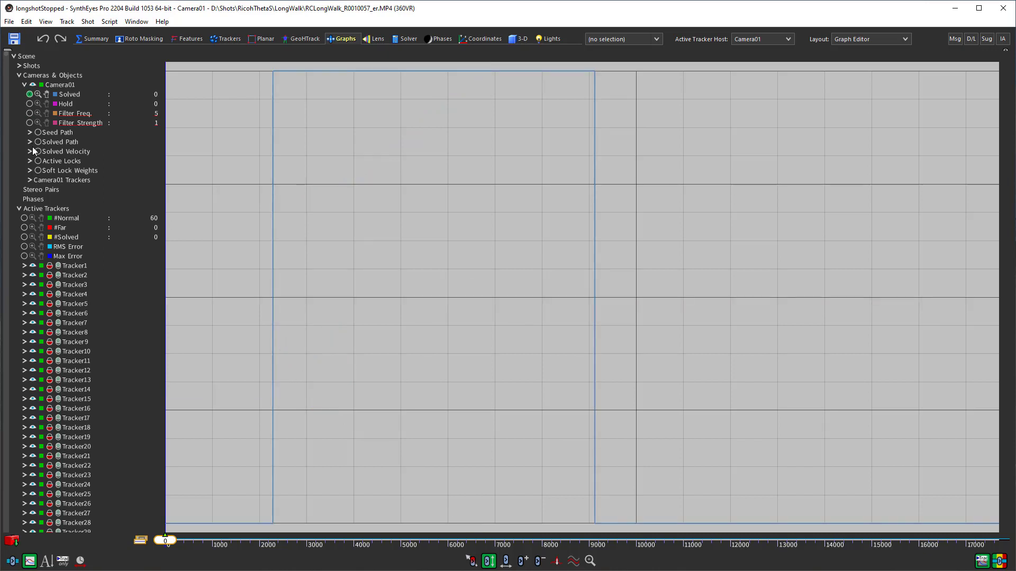
- Plot the #Normal, #Solved and RMS Error curves of the active trackers
click(23, 218)
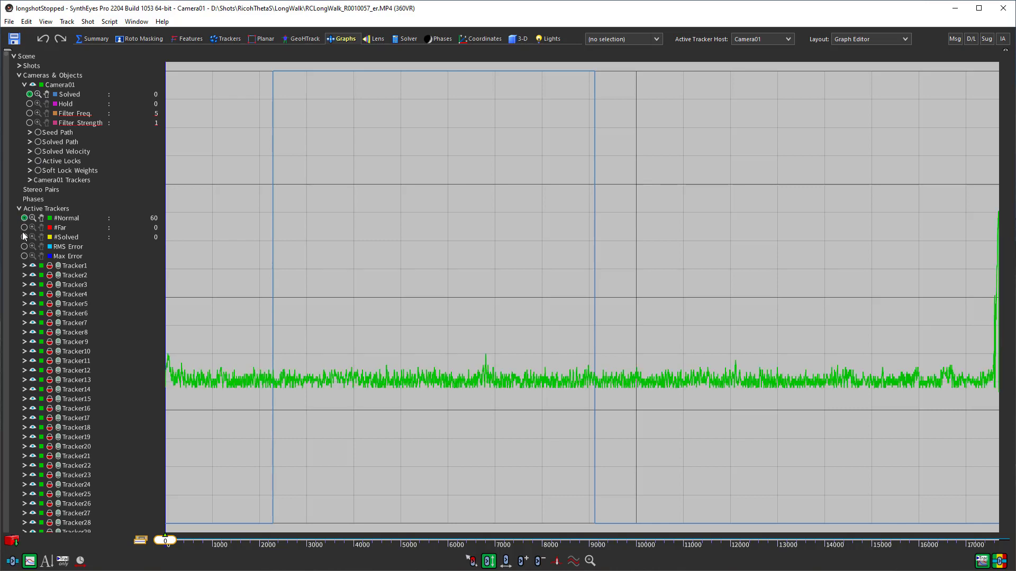
click(24, 237)
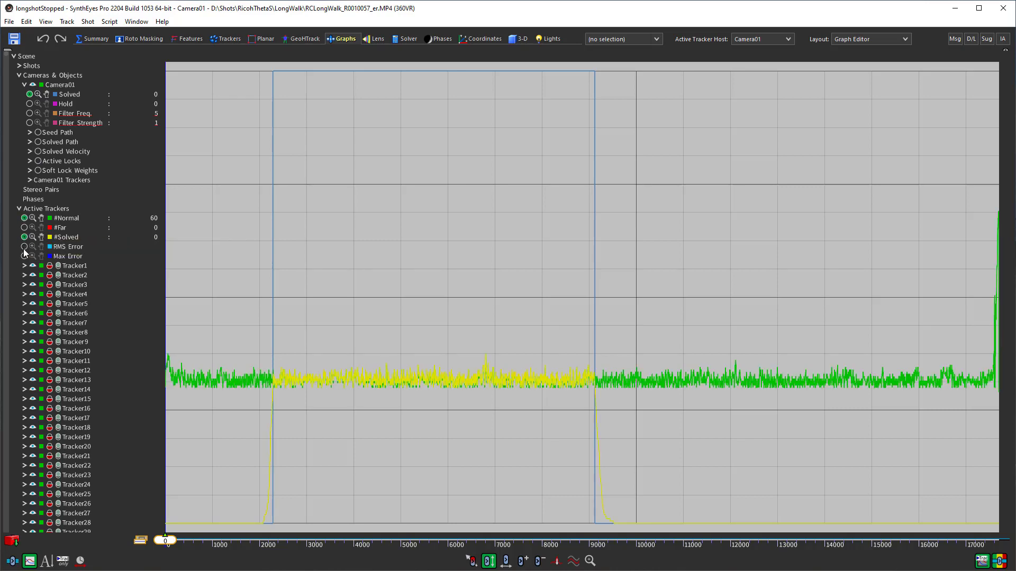
click(24, 247)
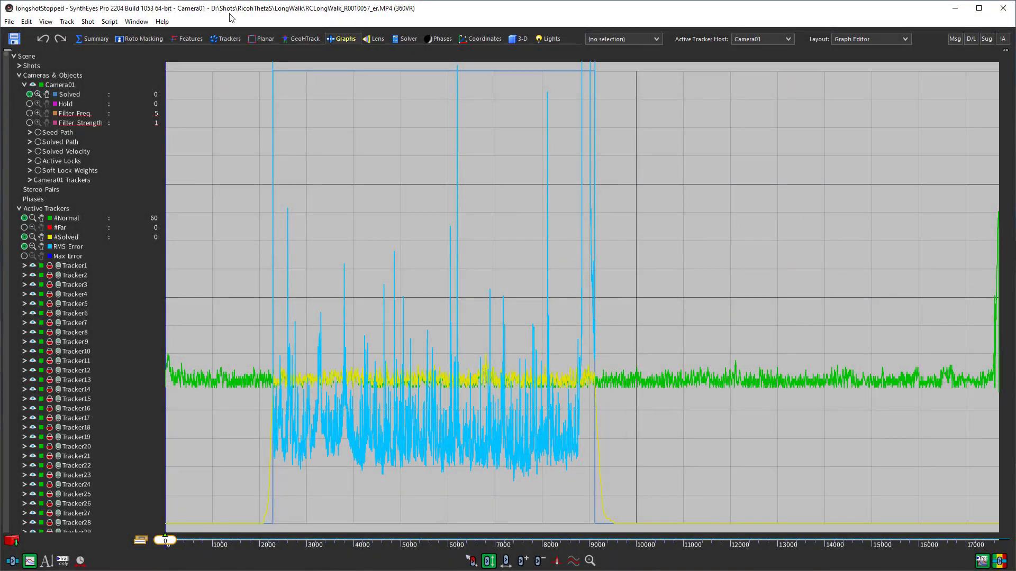
- In the camera view, inspect the suspicious tracker on the path at the image's right edge between frames 8885 and 8997, leaving nothing selected
click(227, 39)
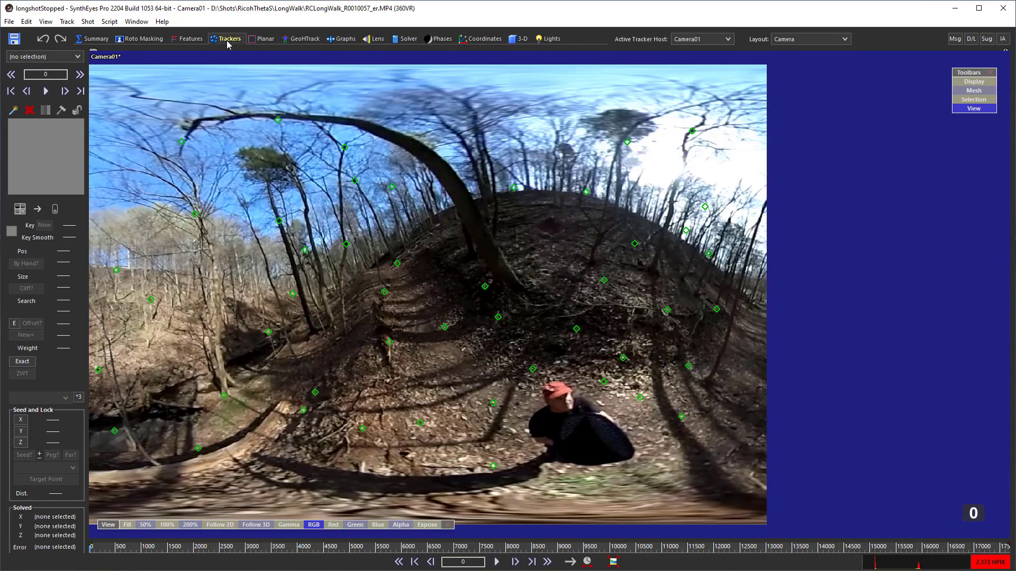
click(555, 551)
drag(556, 554, 551, 548)
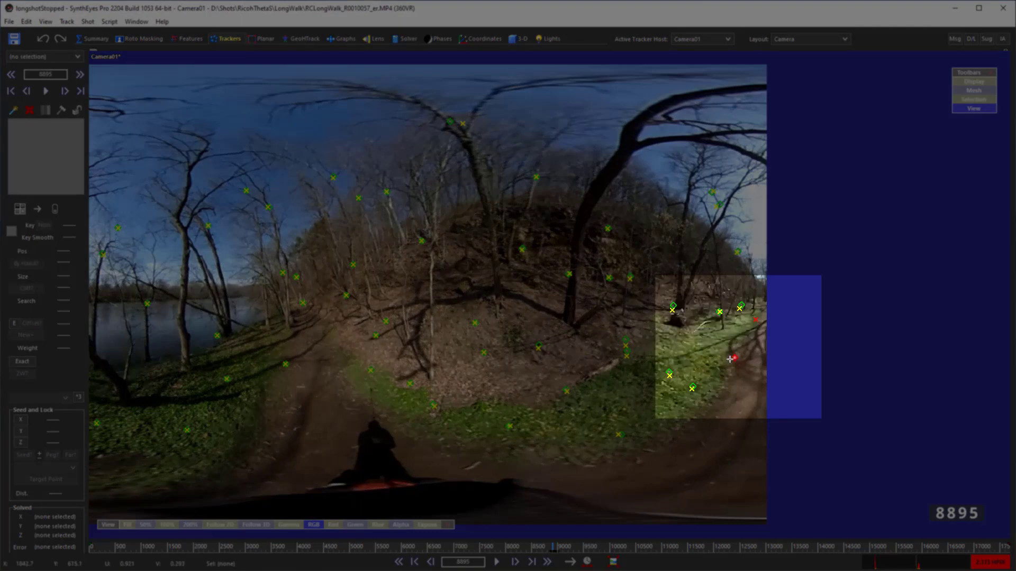
click(730, 359)
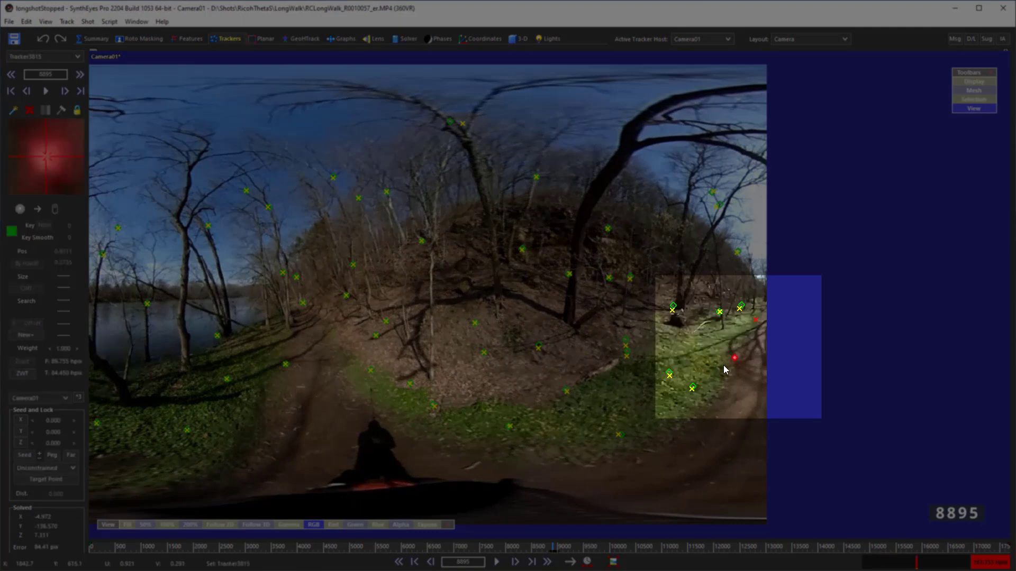
click(552, 549)
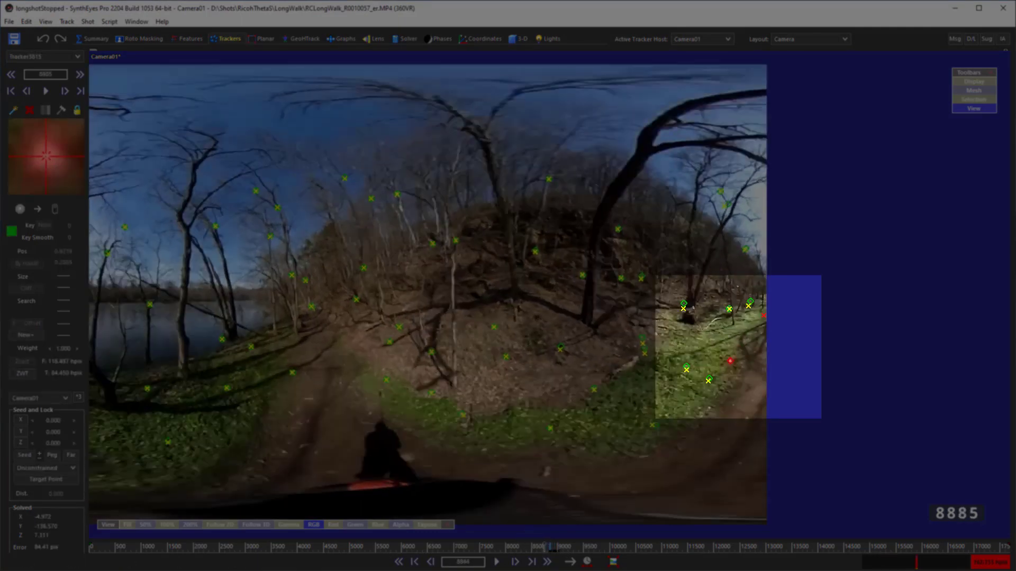
drag(549, 549, 551, 548)
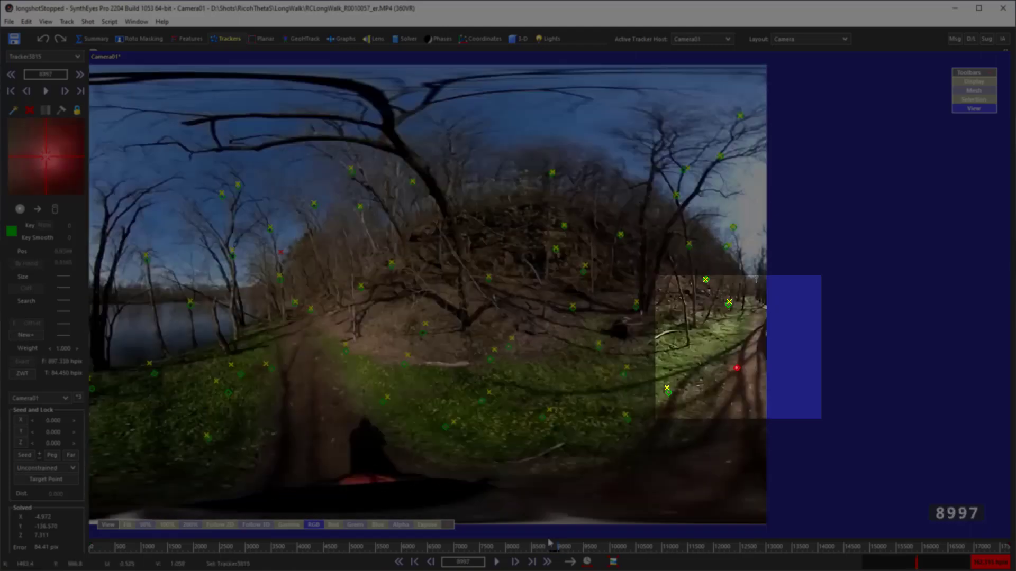
key(ctrl+d)
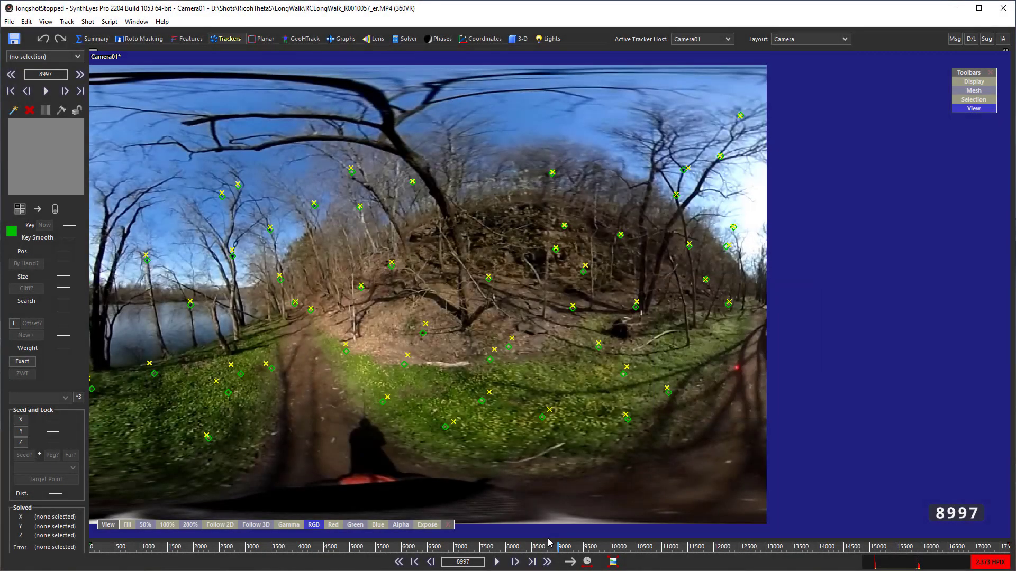
- Return to the solver workspace and replace its camera view with the graph editor
click(407, 40)
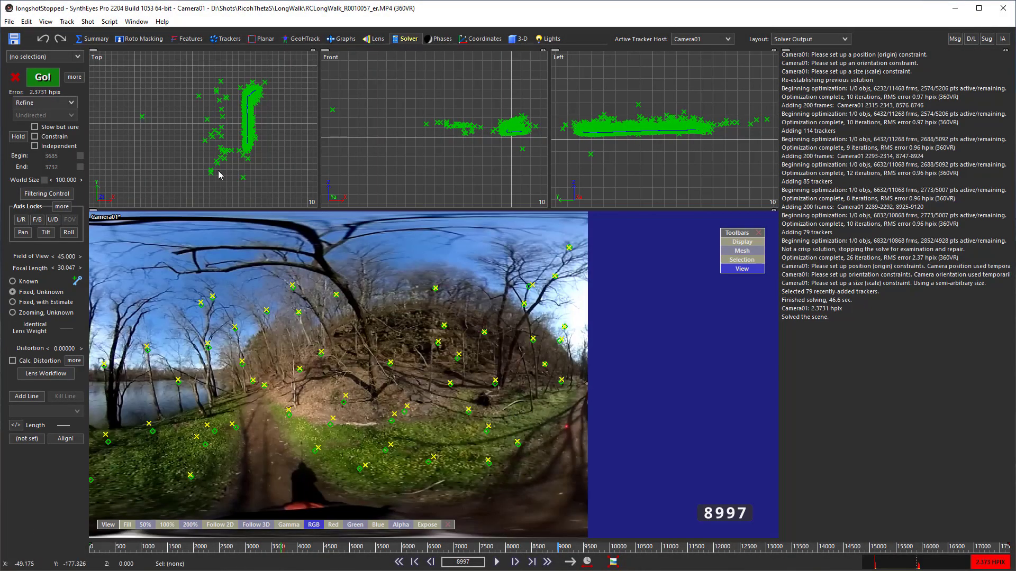
click(98, 215)
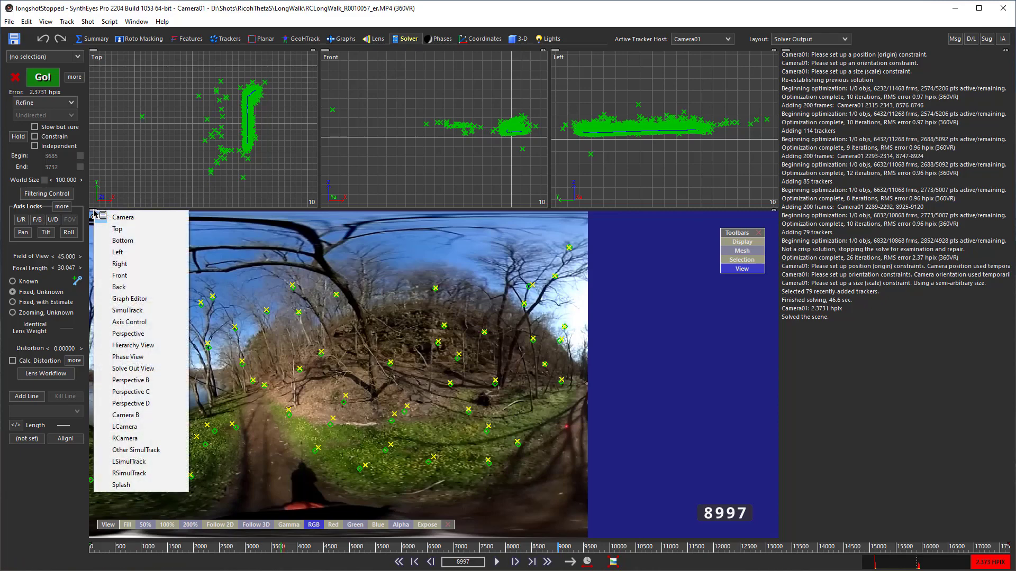
click(107, 300)
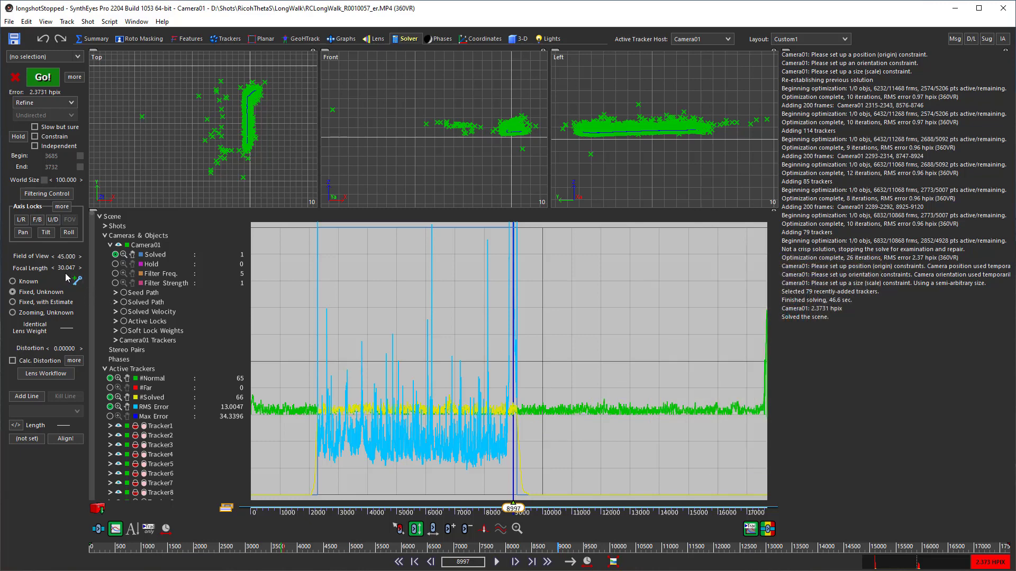
- Unsolve 200 frames from the end of the shot with a minimum of 30 trackers, and close the advanced solver settings
click(74, 77)
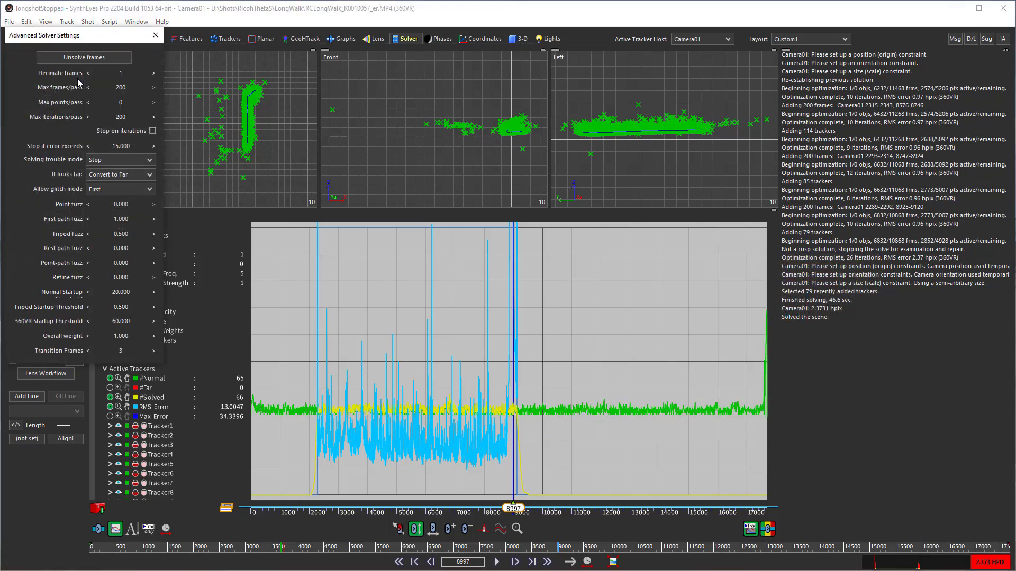
click(83, 59)
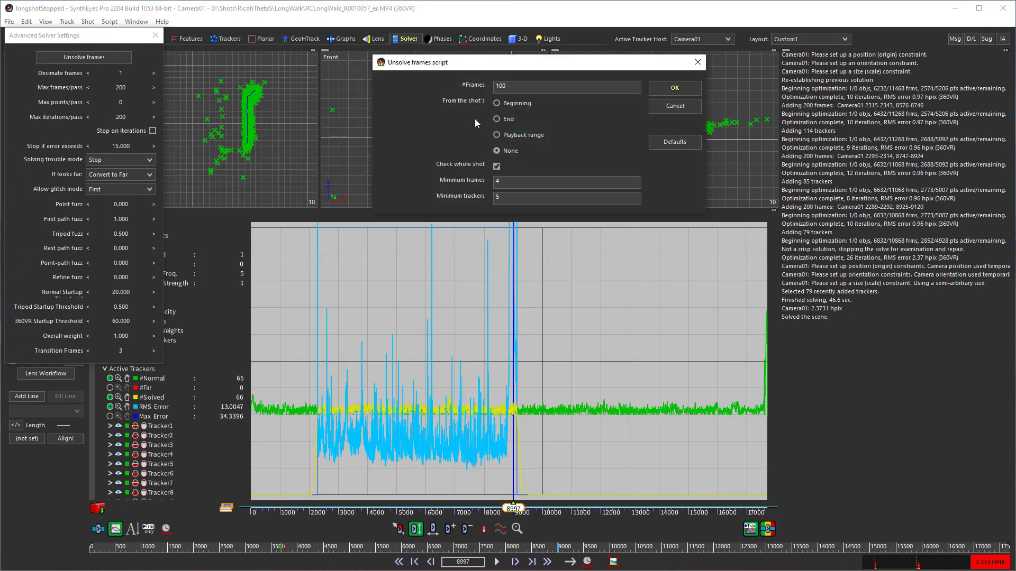
click(500, 120)
double_click(499, 85)
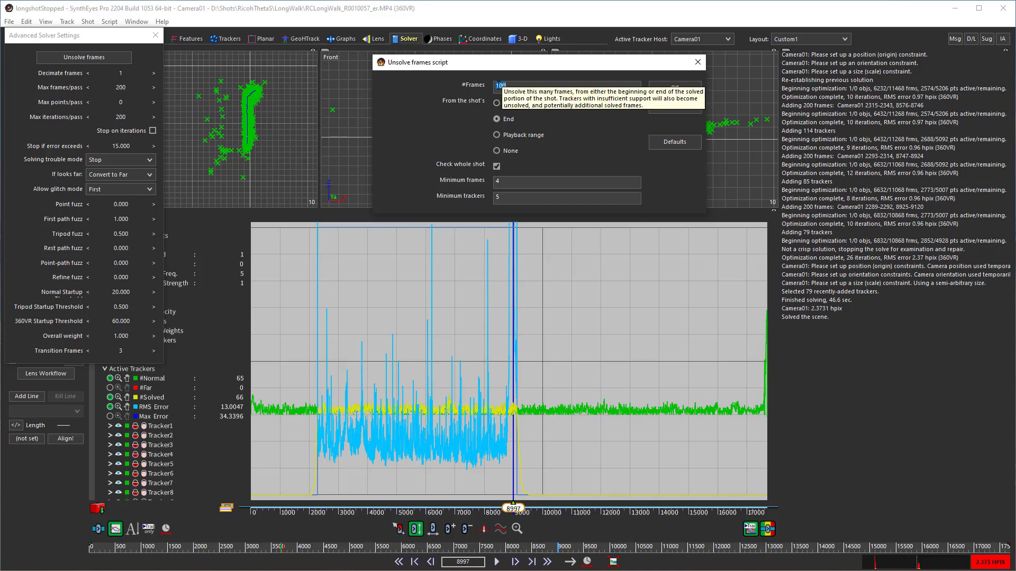
text(200)
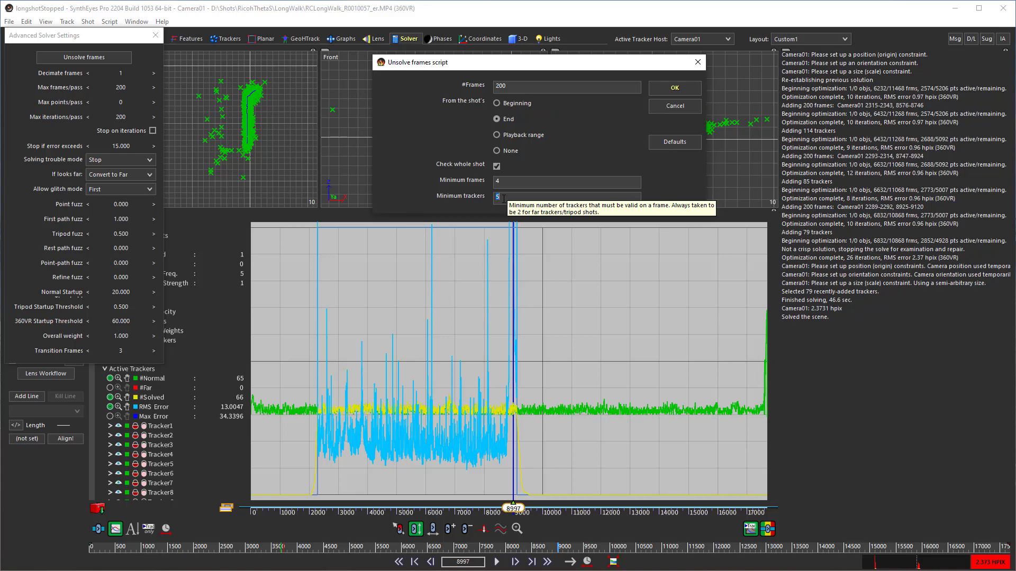
text(30)
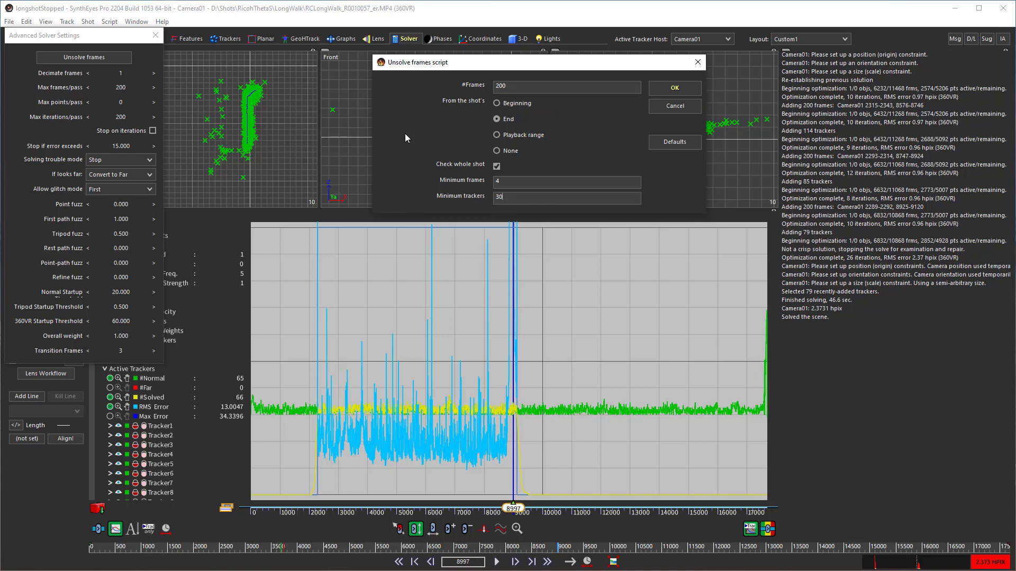
click(656, 92)
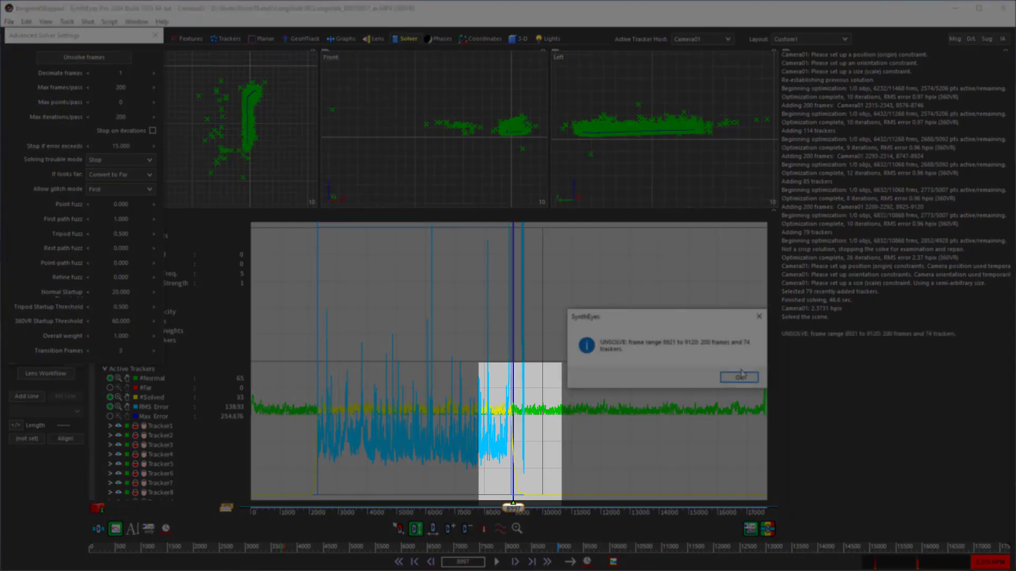
click(739, 377)
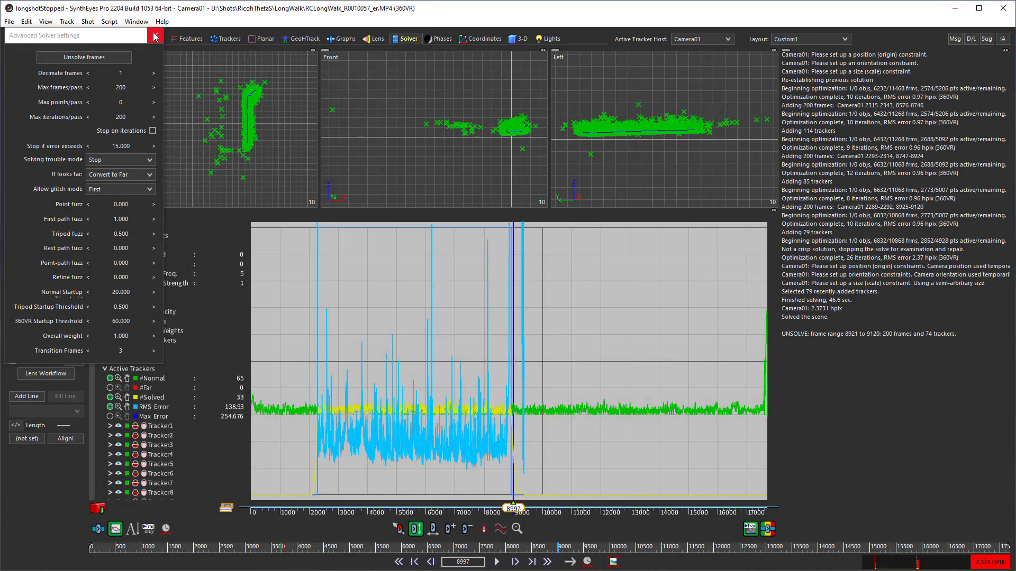
click(155, 37)
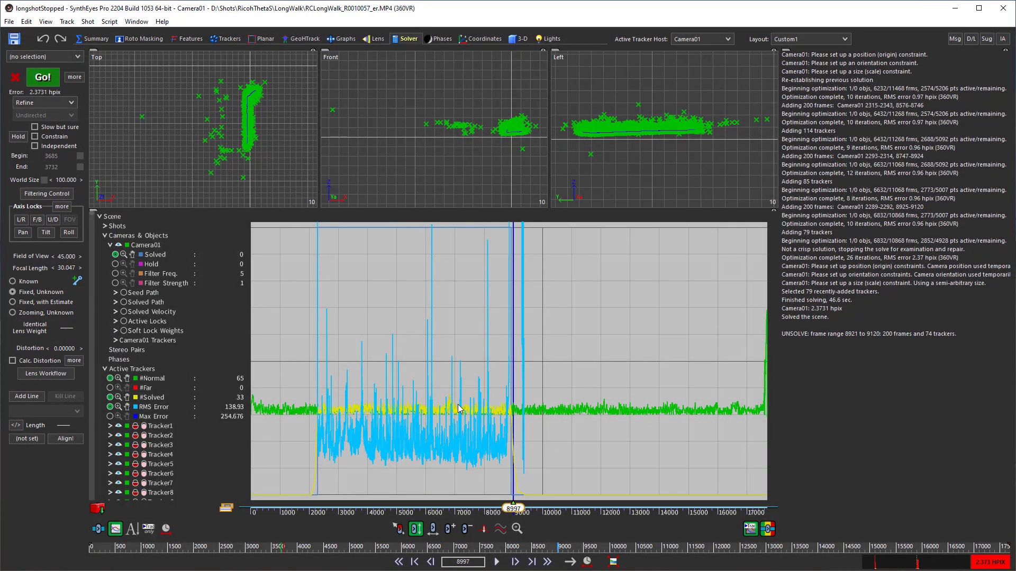
- Compare the graph curves around frame 9000 with and without the unsolved frames by undoing and redoing the unsolve twice
scroll(517, 482, down, 5)
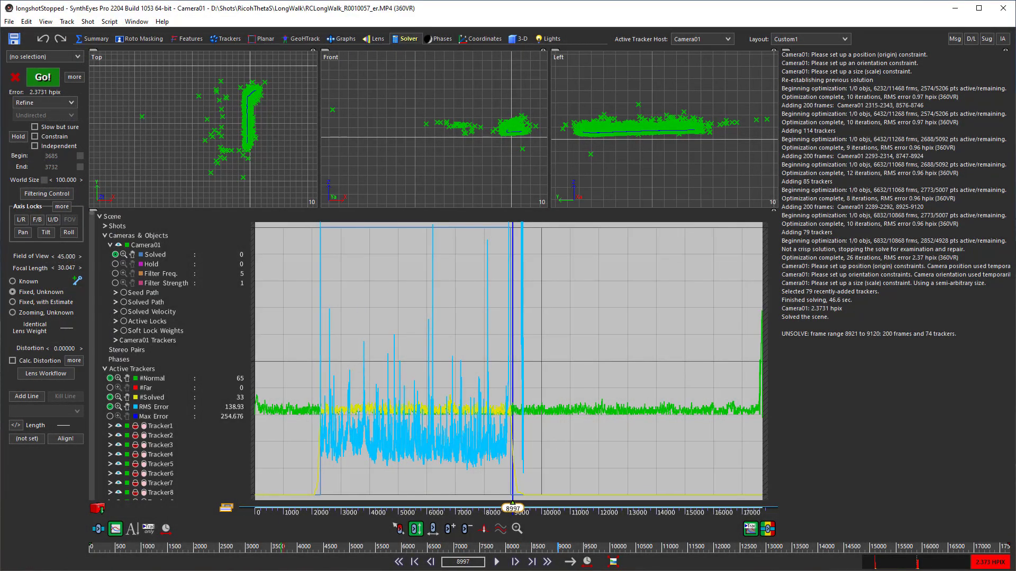
scroll(508, 482, up, 8)
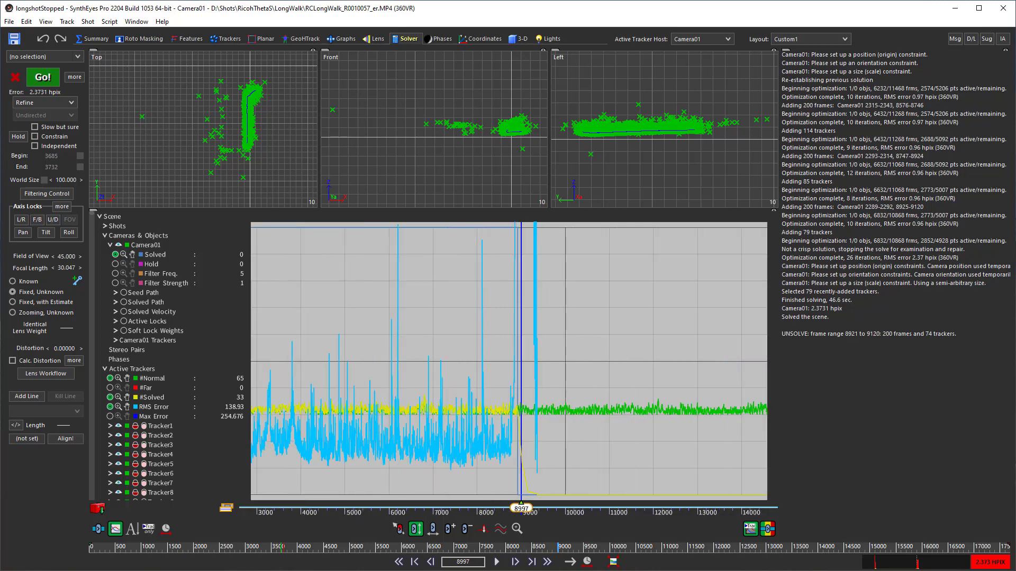
scroll(533, 483, up, 3)
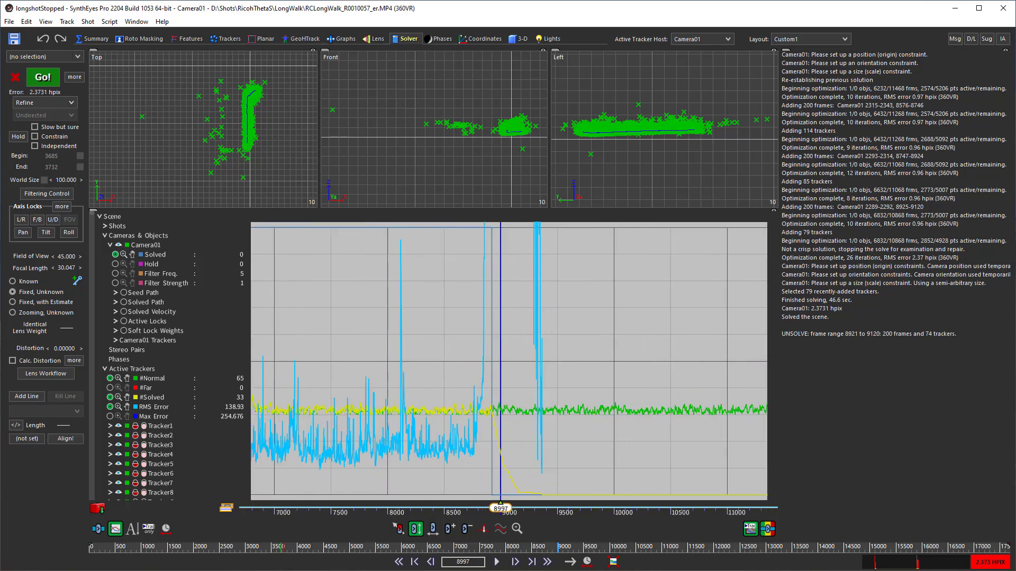
scroll(516, 476, down, 1)
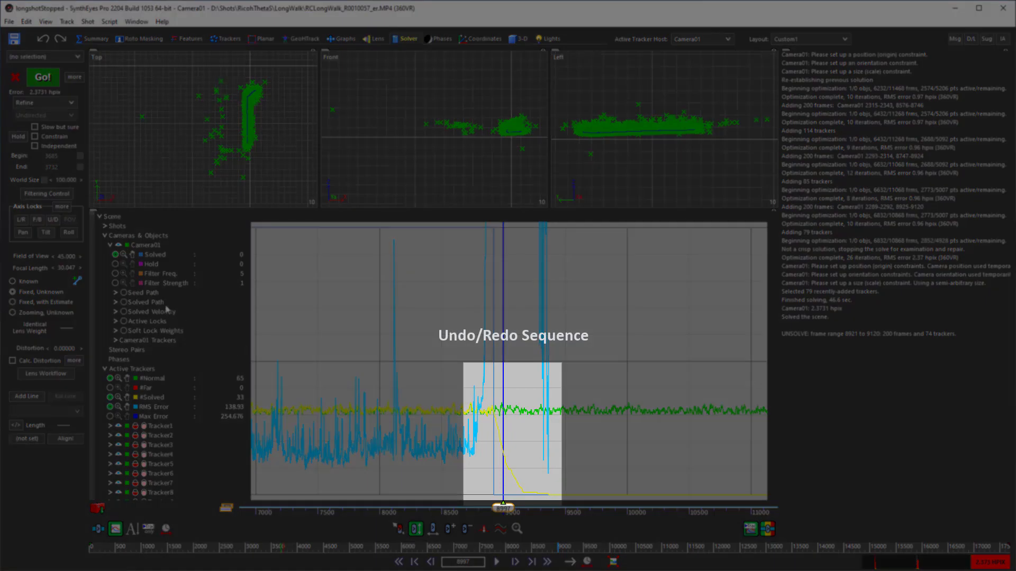
click(44, 40)
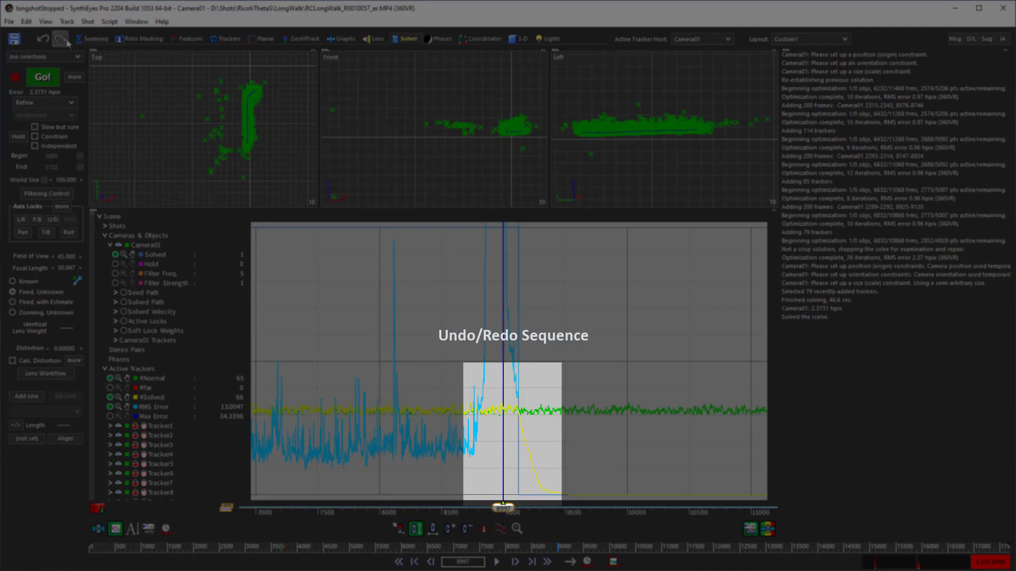
click(65, 40)
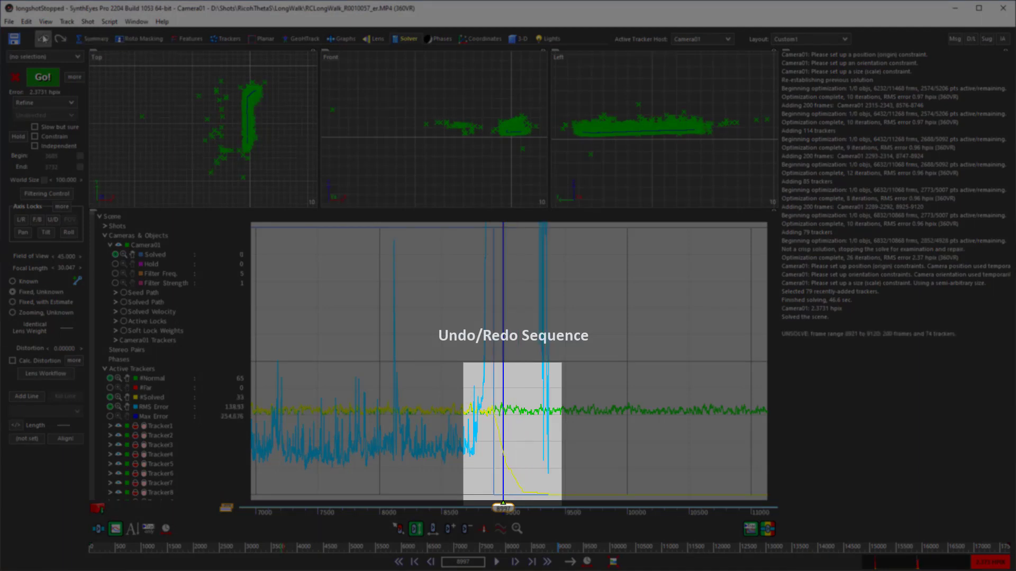
click(42, 39)
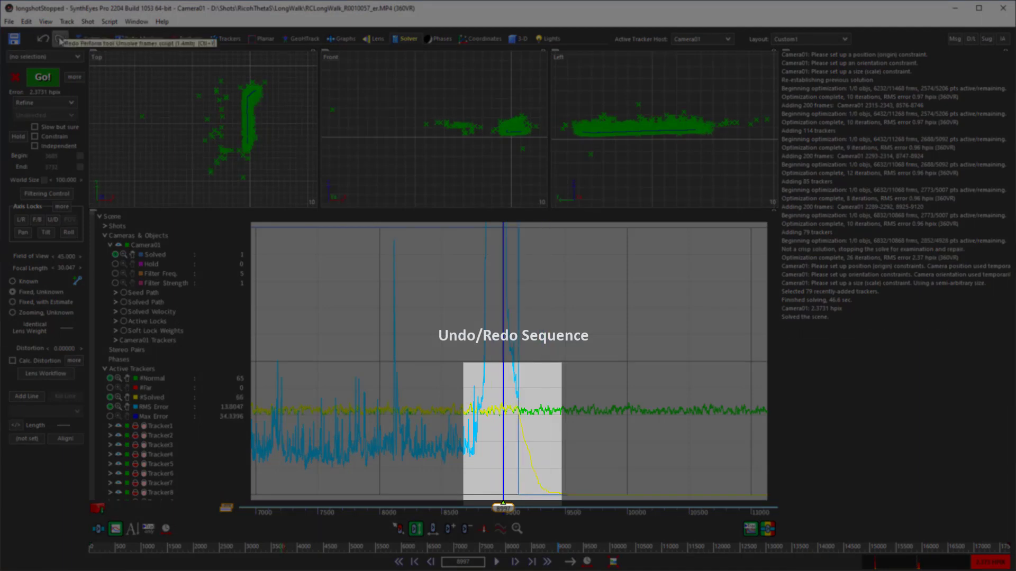
click(61, 41)
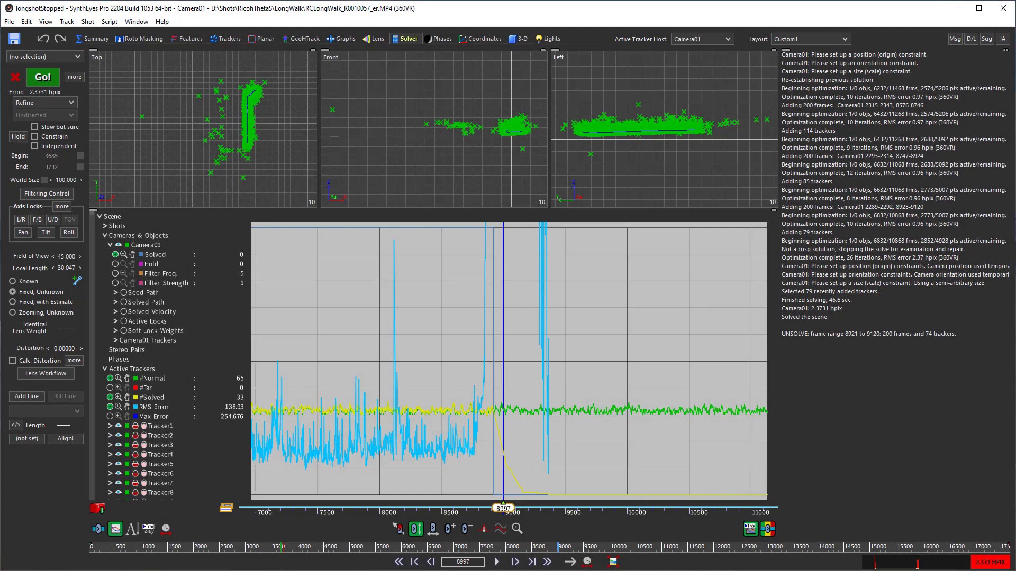
- Continue the solve in Refine mode, stop it early and accept the results
click(43, 82)
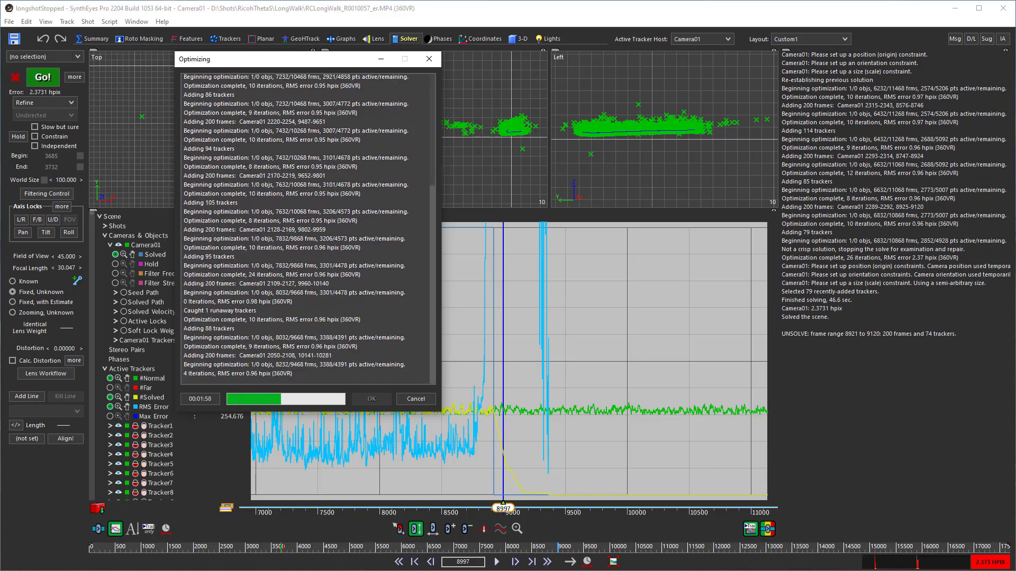
click(416, 399)
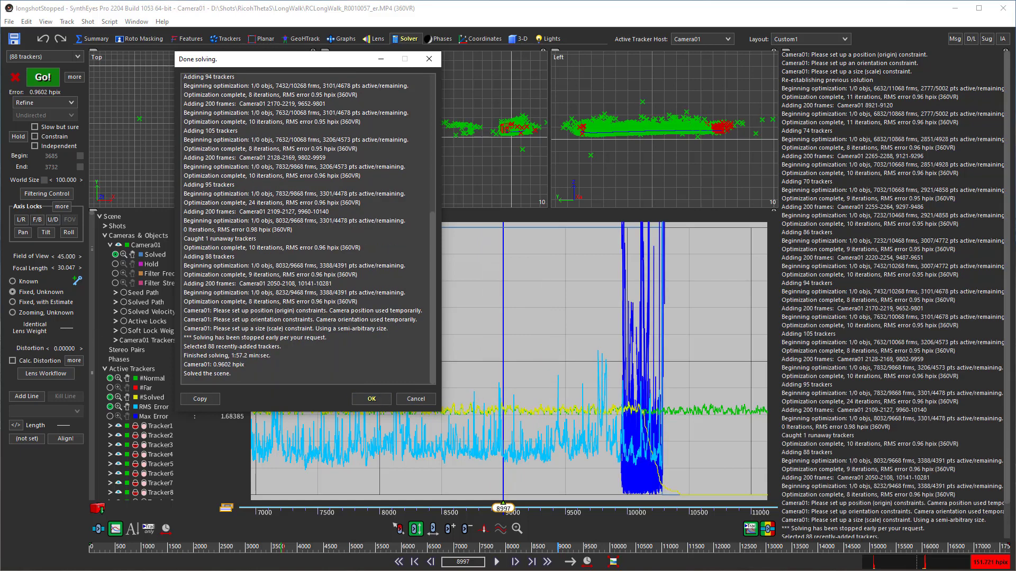
click(366, 400)
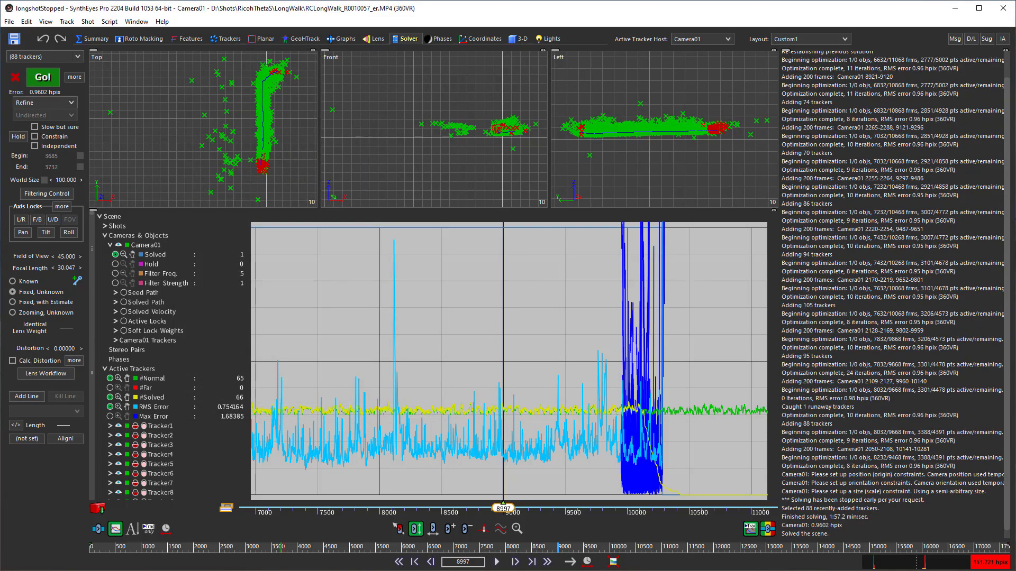
- Show the whole shot in the graph, go to frame 4987 and have the Synthia assistant "unsolve valid trackers", minimizing its window
click(166, 529)
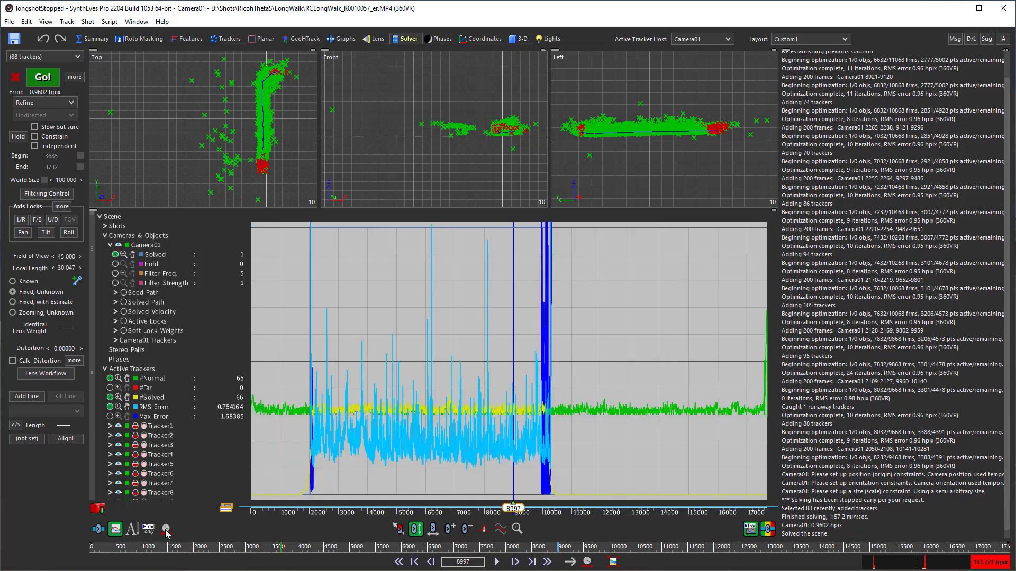
click(398, 512)
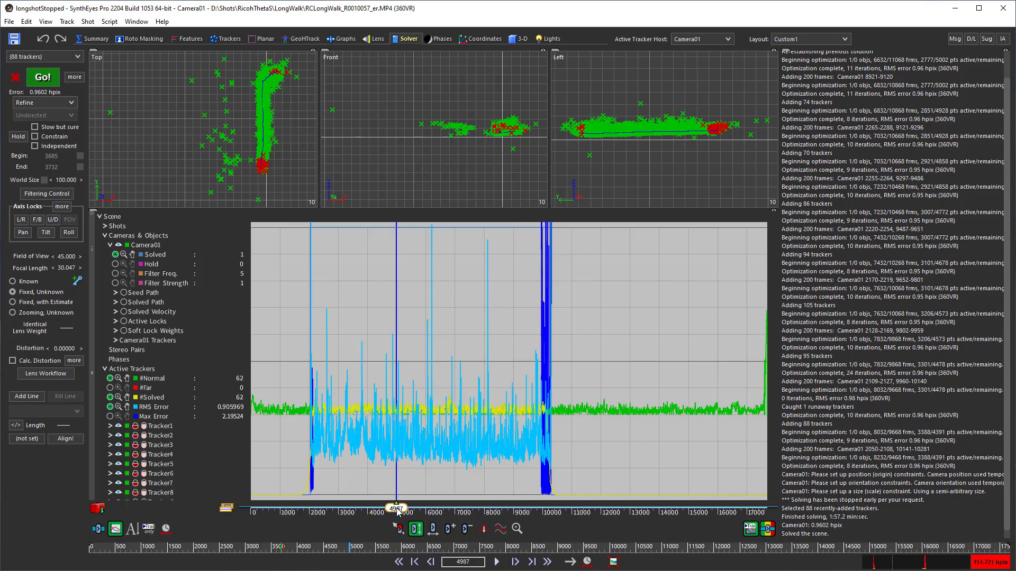
click(1002, 39)
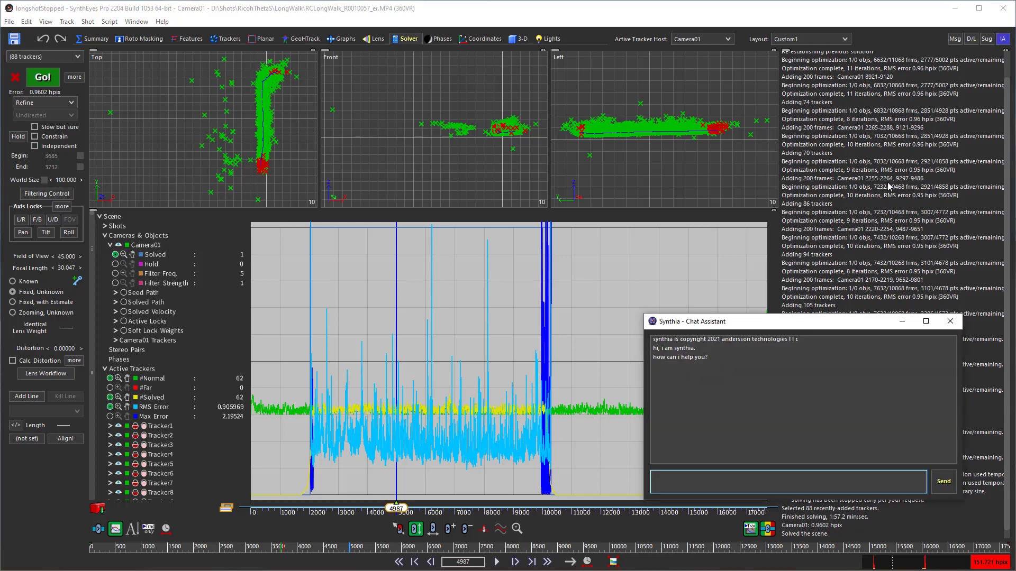
text(unsolve valid trackers)
key(Return)
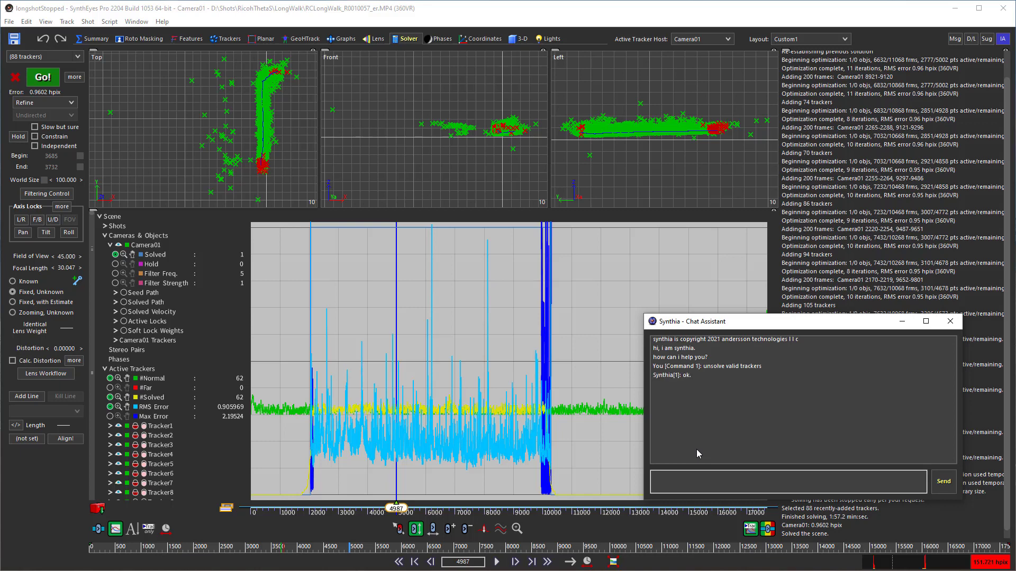
click(902, 321)
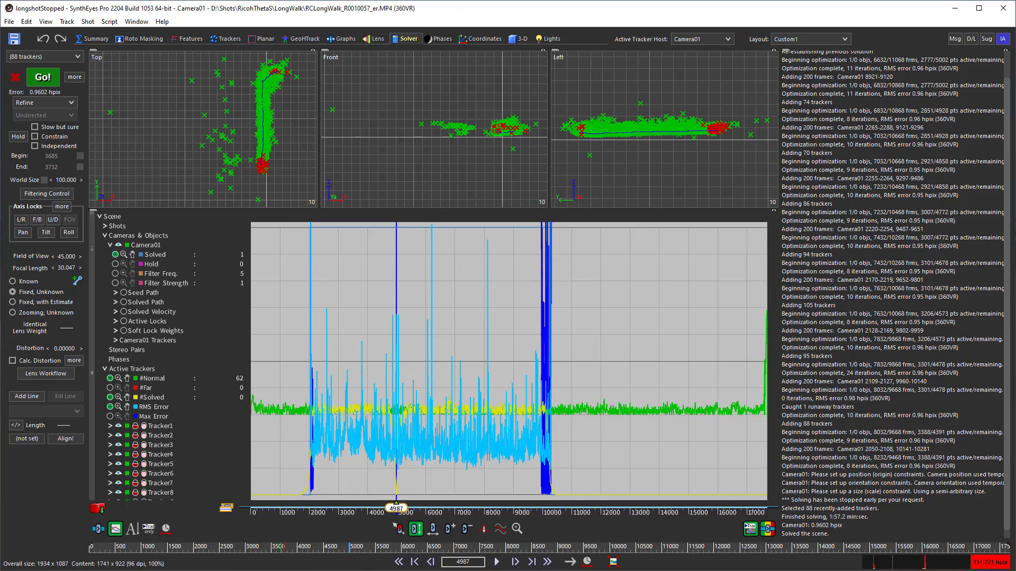
- Try to continue the solve in Refine mode with the trackers around frame 4987 unsolved, and close the solving report
scroll(397, 500, up, 3)
scroll(371, 497, up, 5)
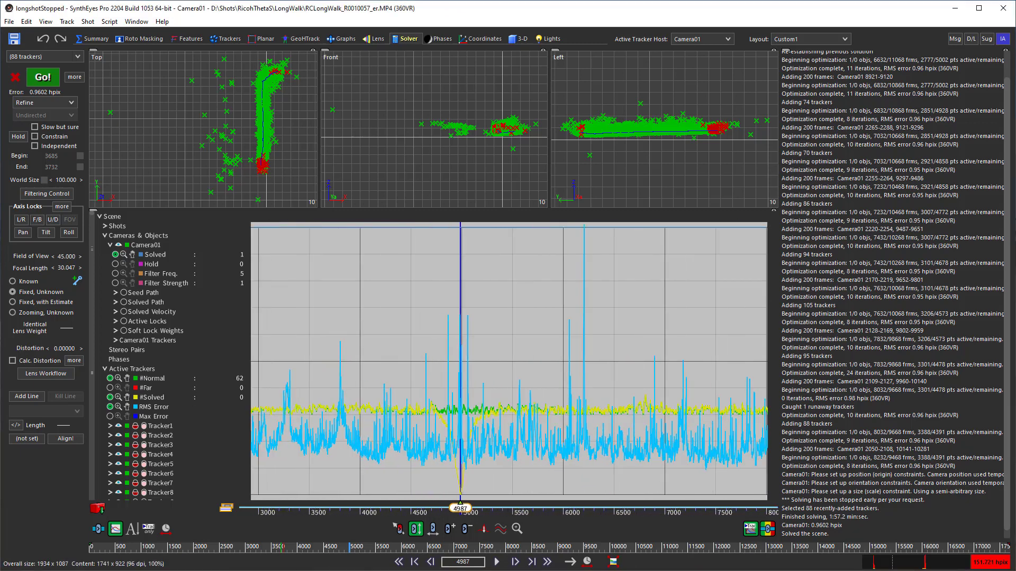
scroll(371, 497, up, 1)
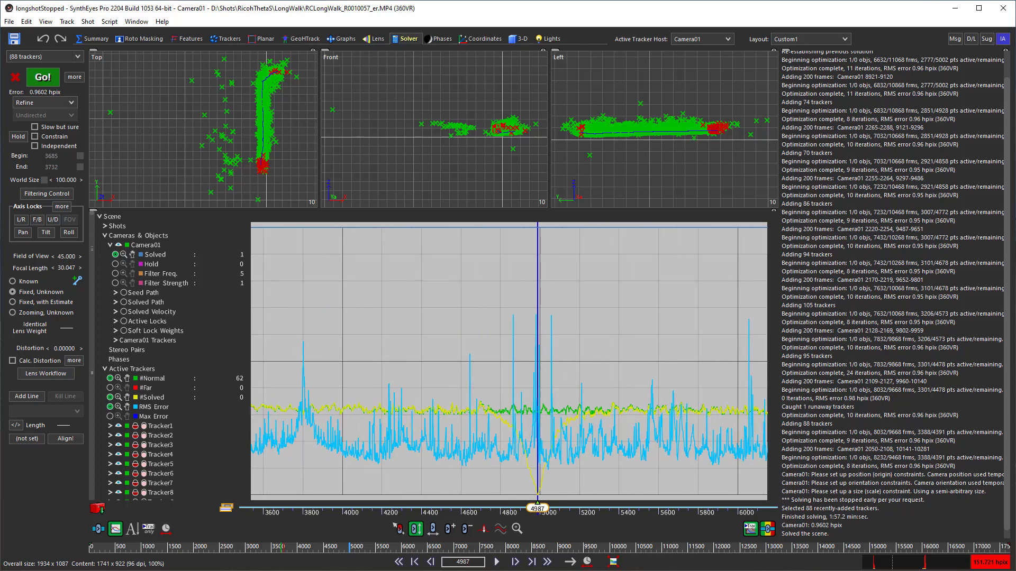
click(45, 79)
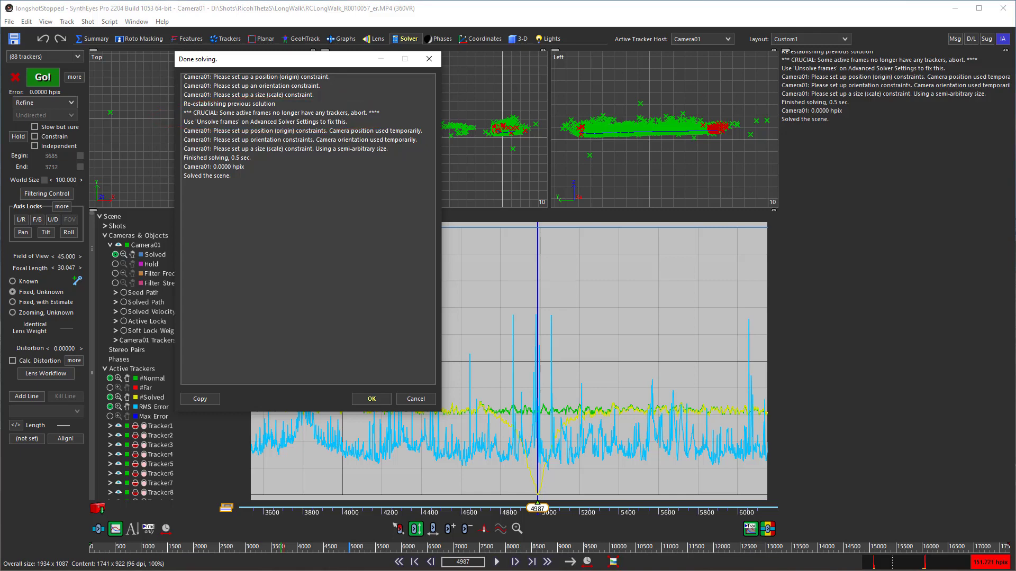
click(372, 399)
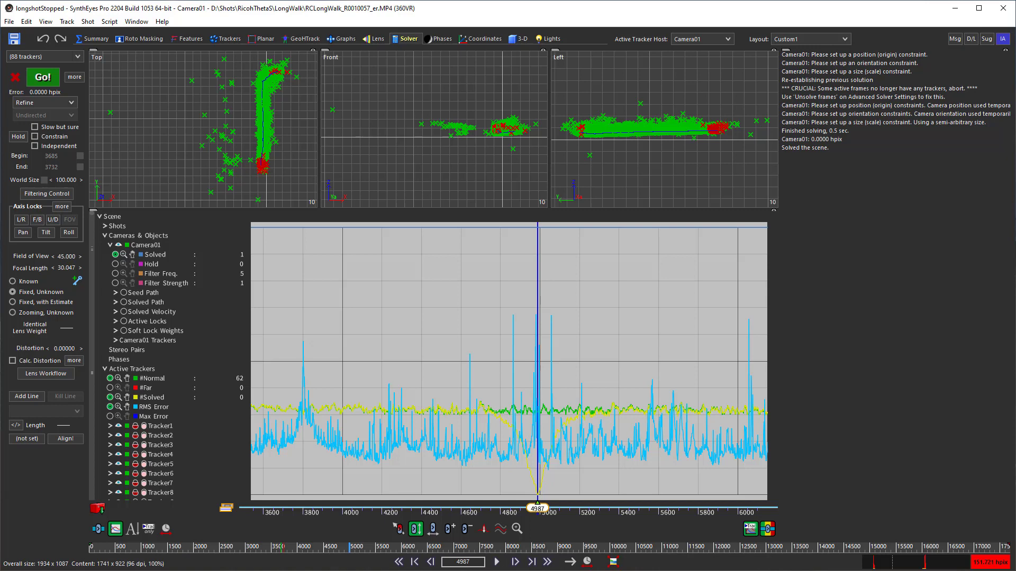
- Set the playback start at the current frame 4987 and unsolve the playback range with the Unsolve frames script
right_click(288, 550)
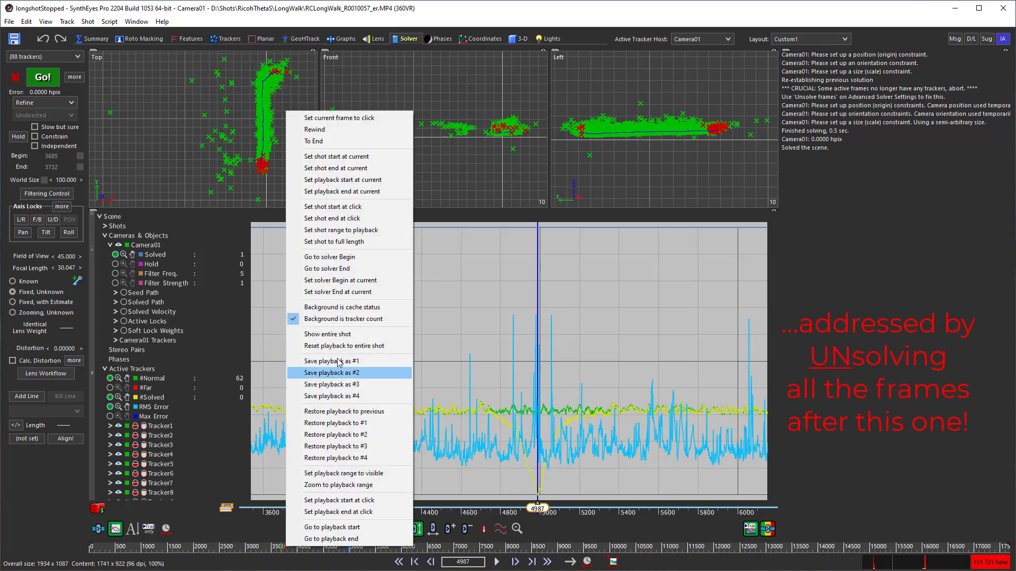
click(348, 180)
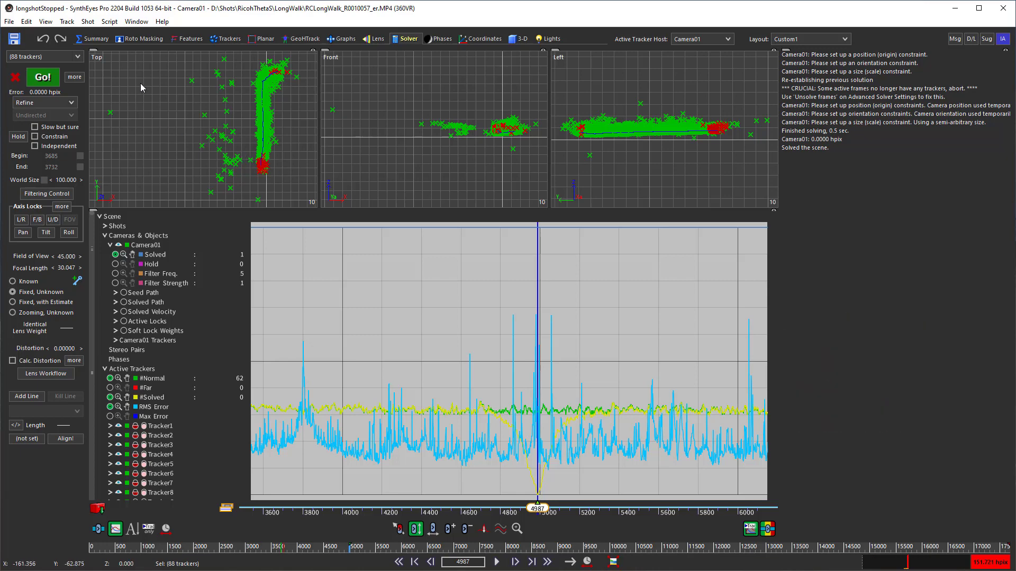
click(110, 21)
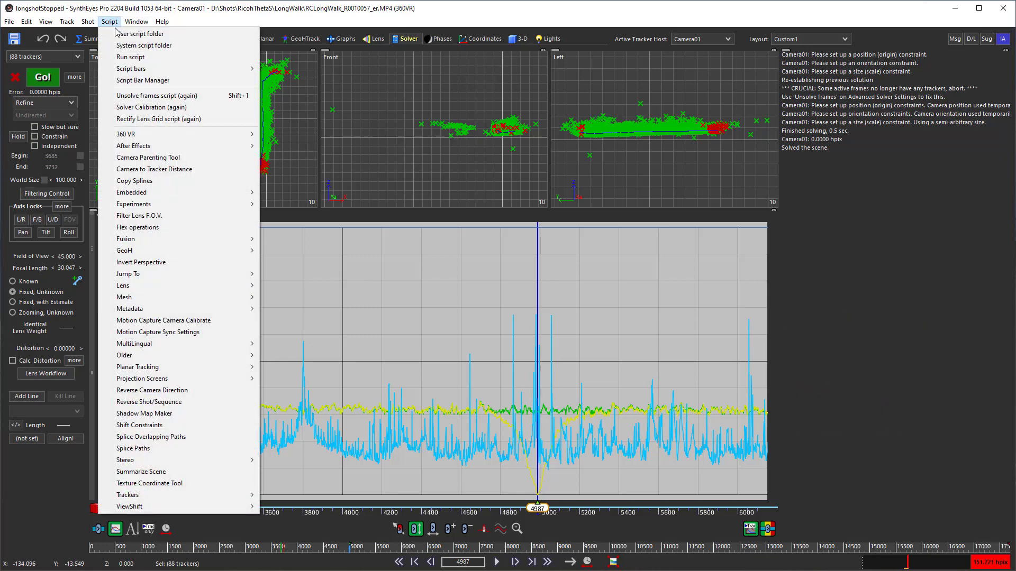
click(135, 96)
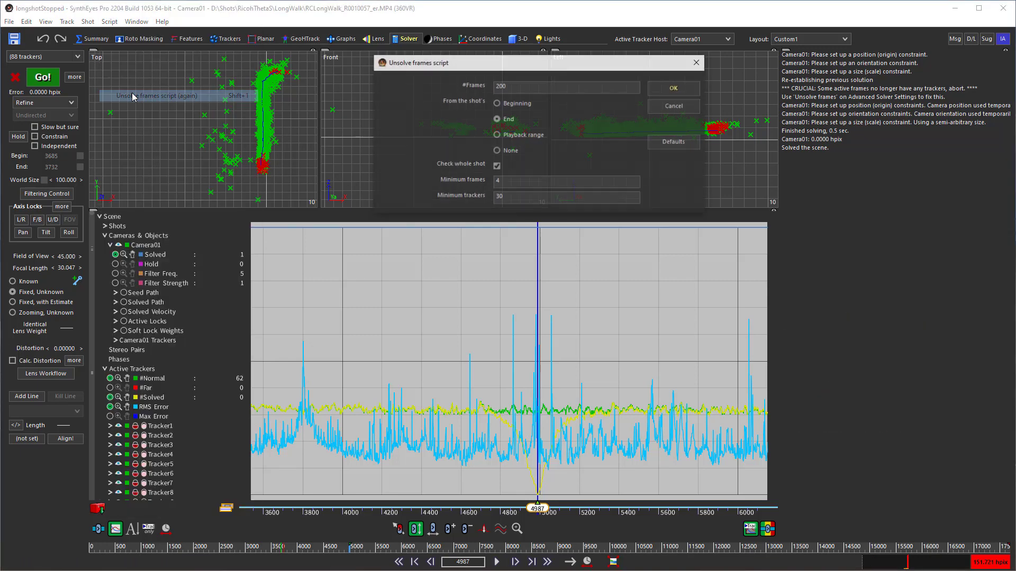
click(496, 135)
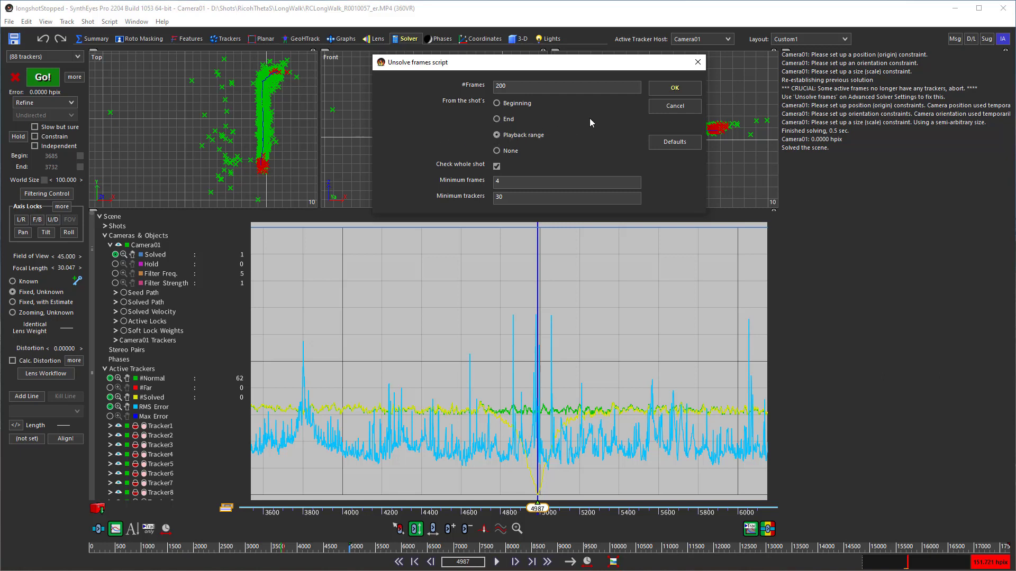
click(663, 88)
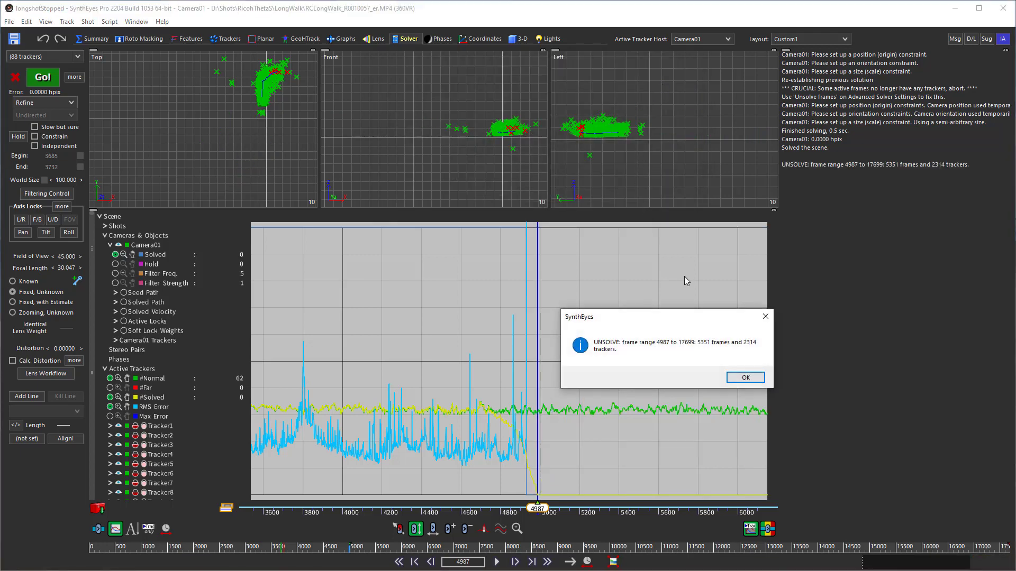
click(745, 378)
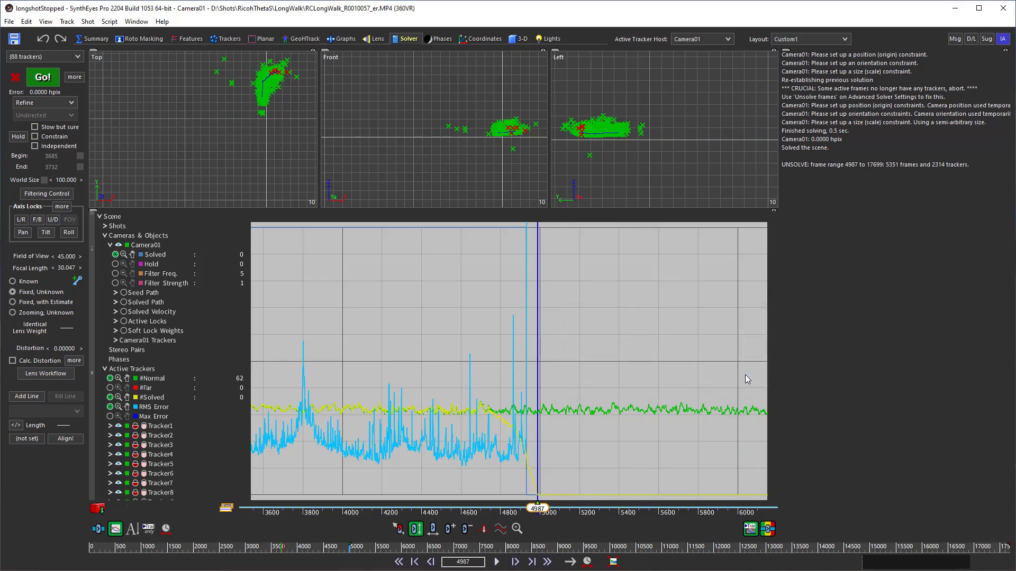
- Restart the Refine solve from the frames that remain solved before frame 4987
click(44, 78)
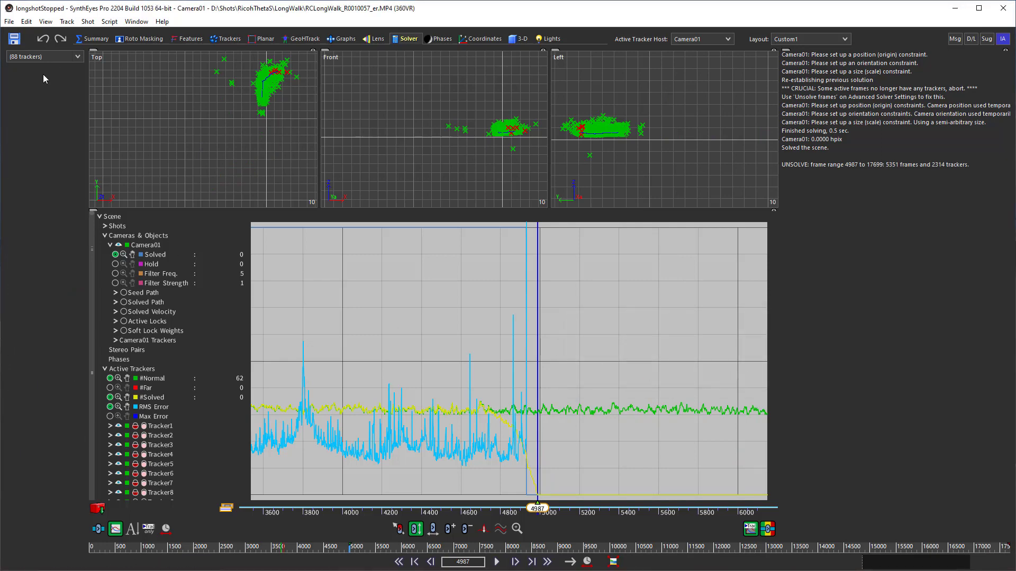